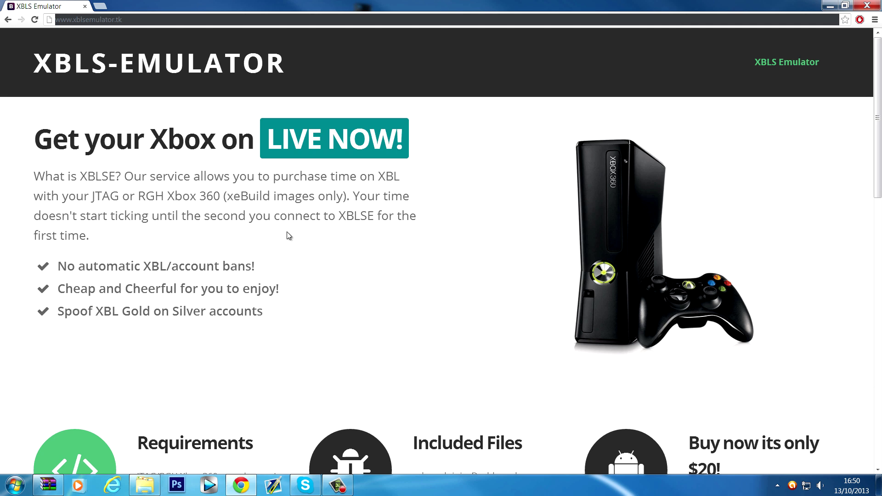
- Scroll past Requirements and Included Files to the price list and highlight '$20 a day'
scroll(272, 243, "down", 4)
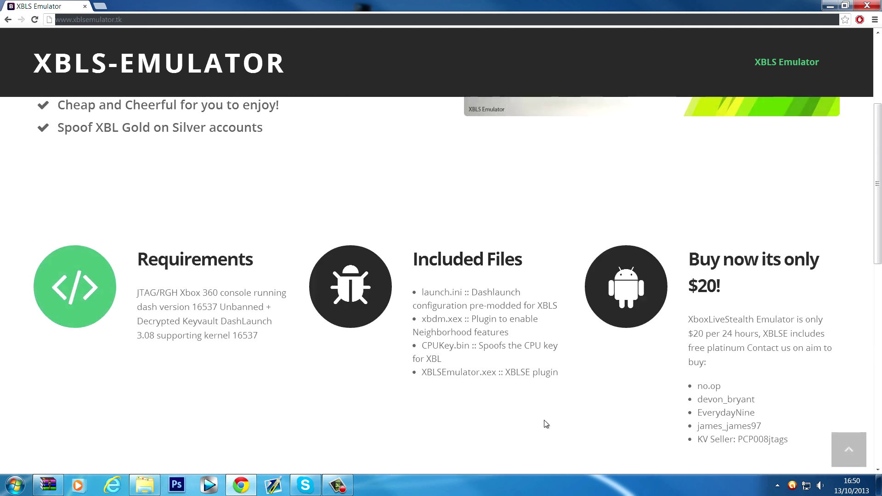
scroll(545, 423, "down", 1)
scroll(484, 364, "down", 8)
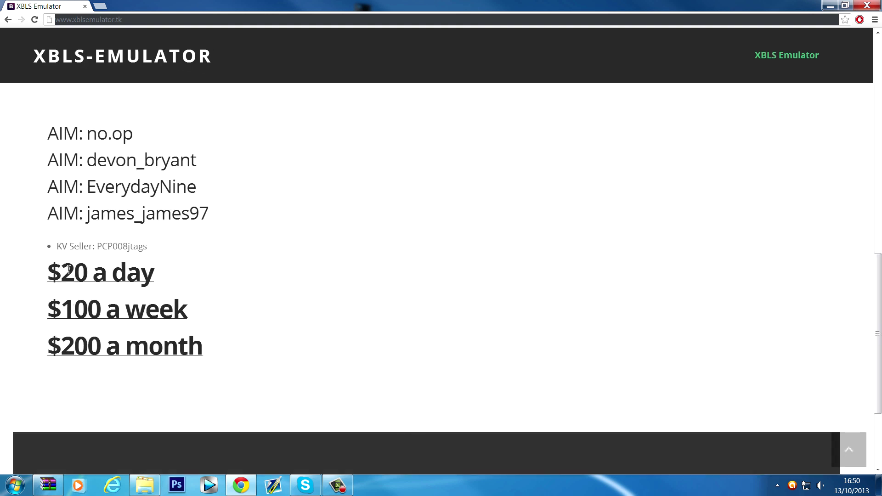
left_click_drag(50, 272, 197, 287)
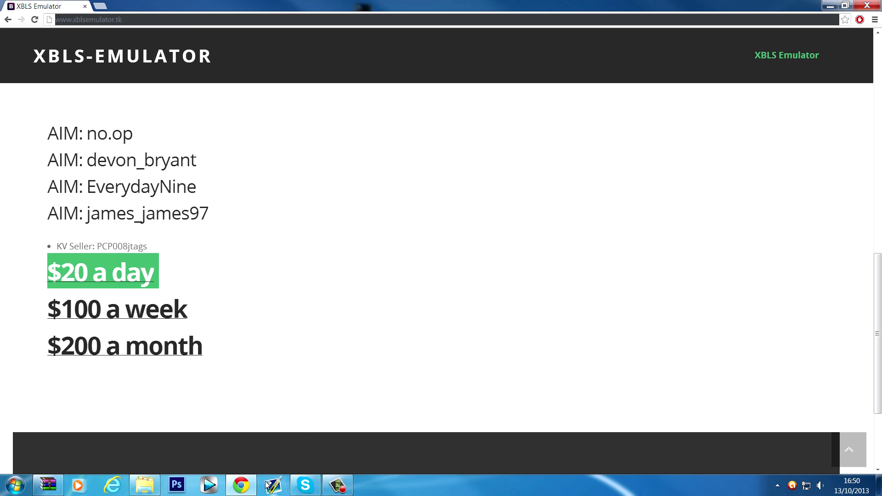
scroll(261, 396, "down", 3)
scroll(266, 395, "up", 6)
scroll(265, 395, "down", 1)
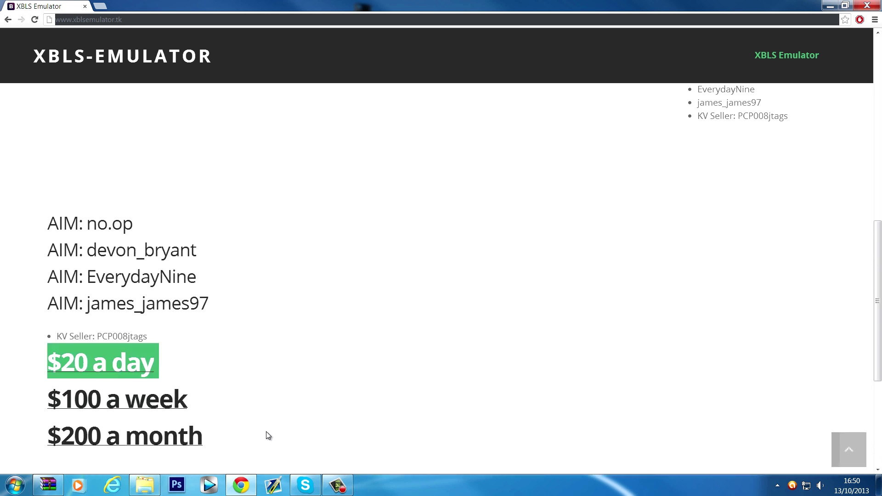
scroll(321, 331, "down", 2)
scroll(326, 345, "up", 6)
scroll(353, 409, "down", 1)
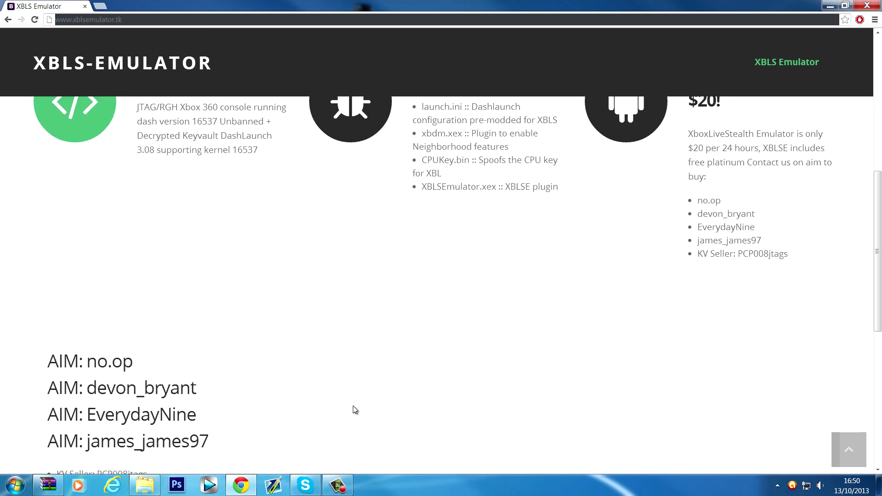
scroll(362, 400, "down", 1)
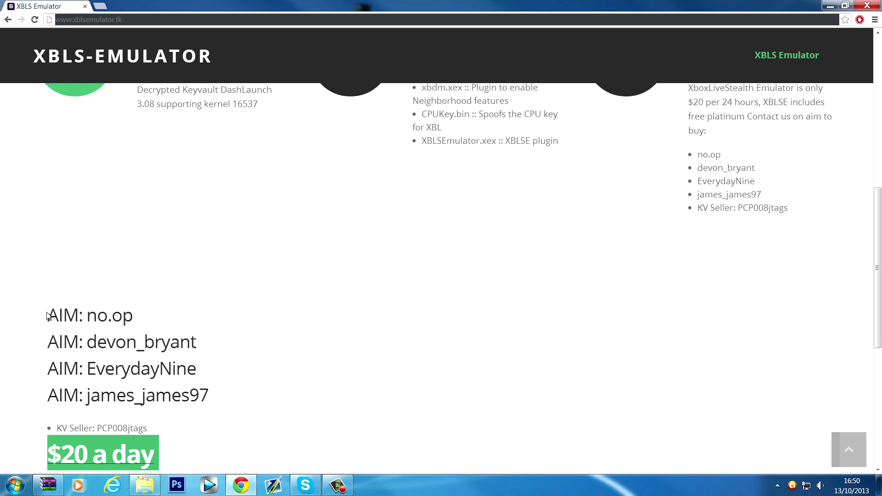
left_click_drag(48, 314, 79, 316)
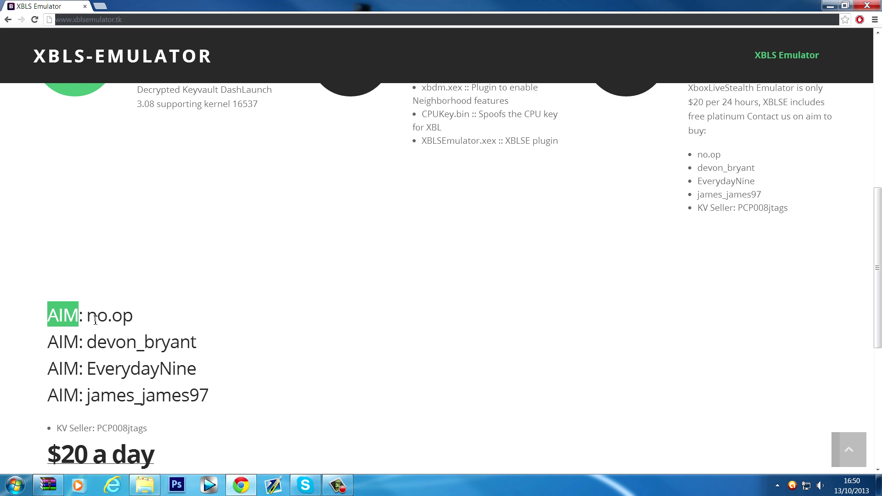
left_click_drag(86, 316, 224, 391)
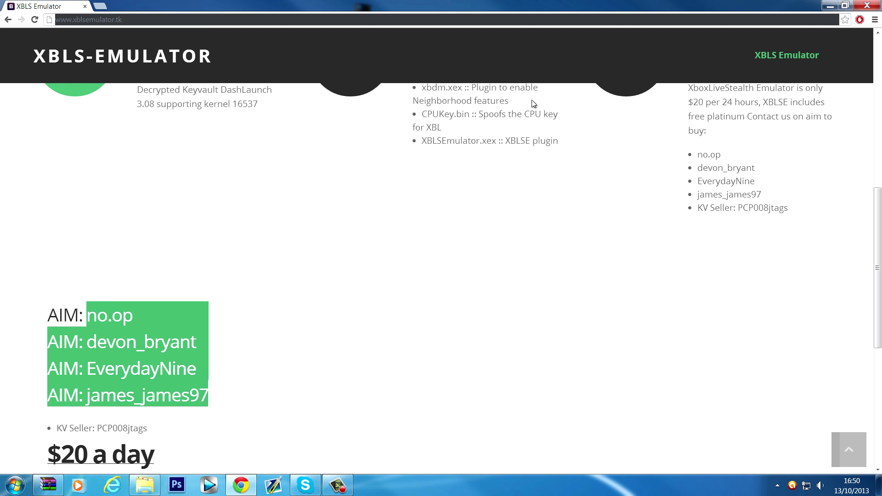
left_click(253, 367)
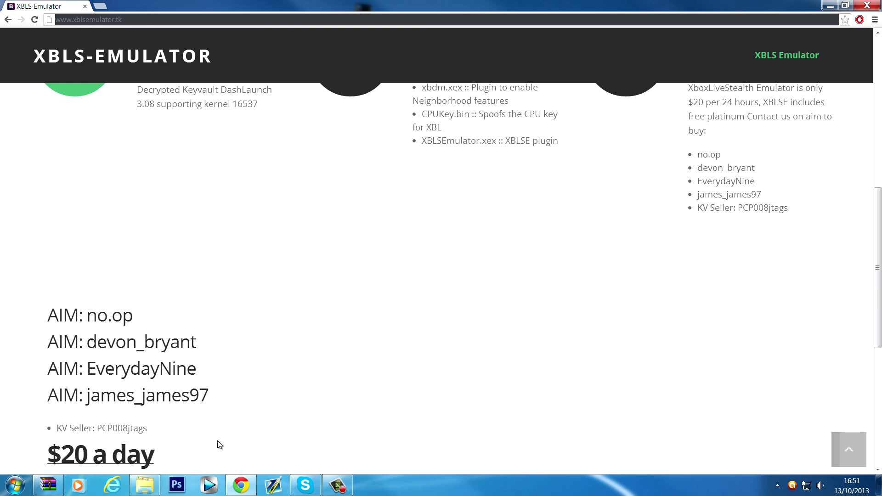
left_click_drag(877, 231, 875, 306)
scroll(846, 128, "up", 9)
scroll(850, 145, "down", 9)
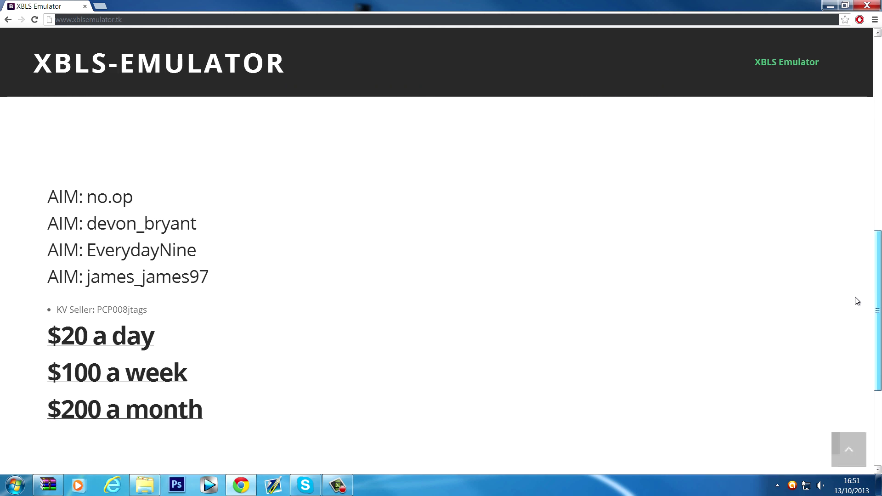
scroll(854, 294, "up", 1)
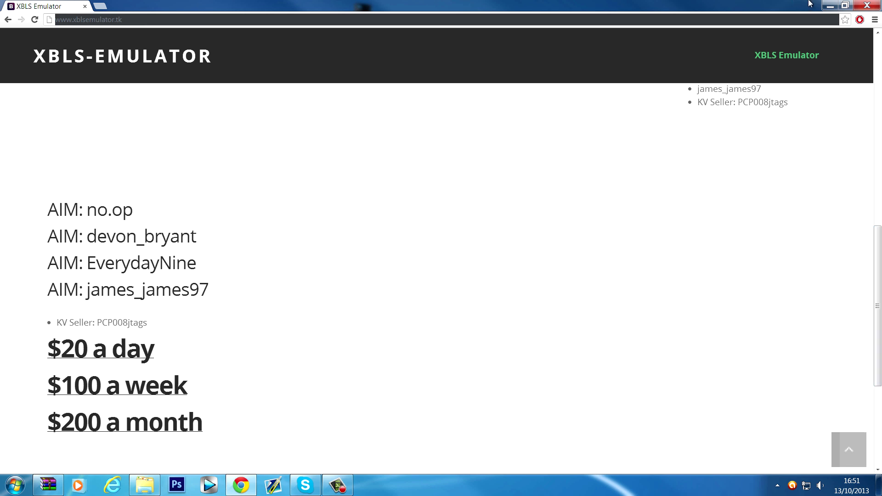
- Minimize Chrome and bring the XBLSE.rar WinRAR window back to mid-screen
left_click(830, 5)
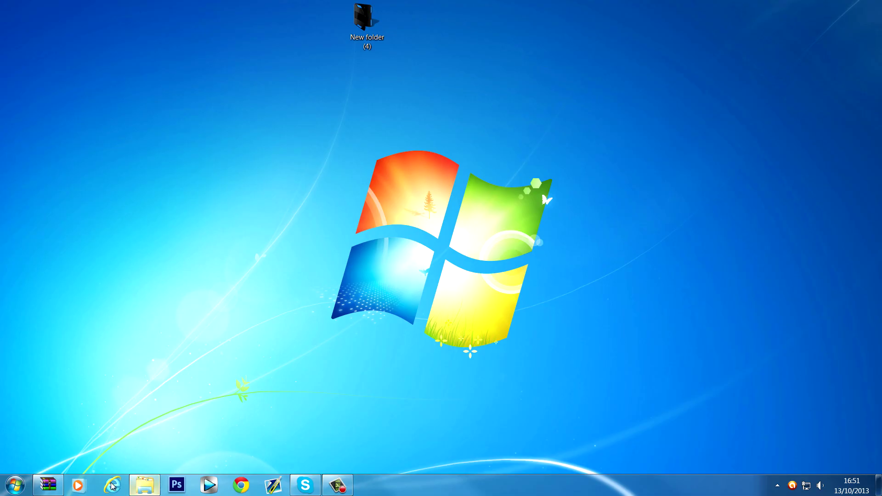
left_click(48, 485)
left_click_drag(190, 72, 440, 140)
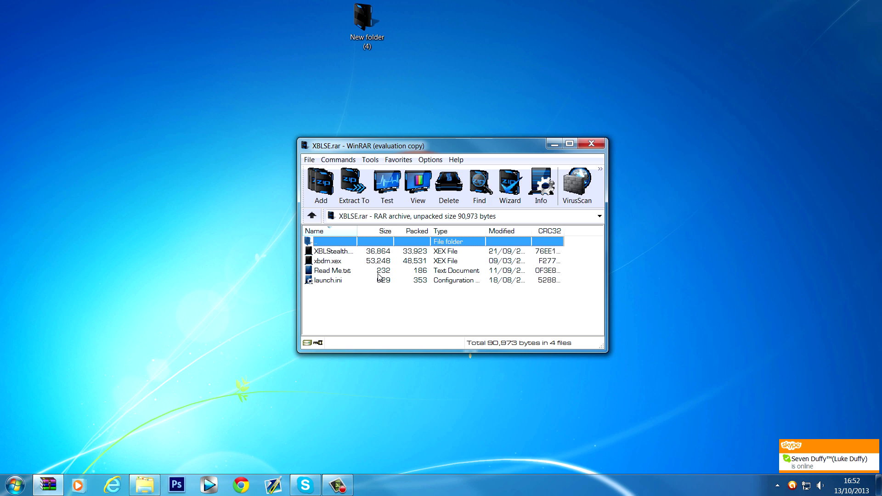
left_click_drag(399, 150, 547, 135)
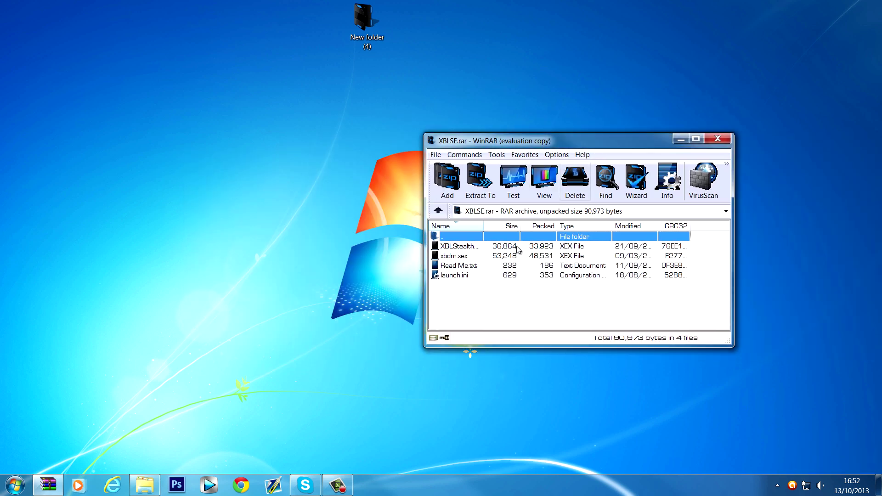
- Extract all four XBLSE.rar files onto the desktop by dragging them out of WinRAR
left_click_drag(461, 298, 528, 248)
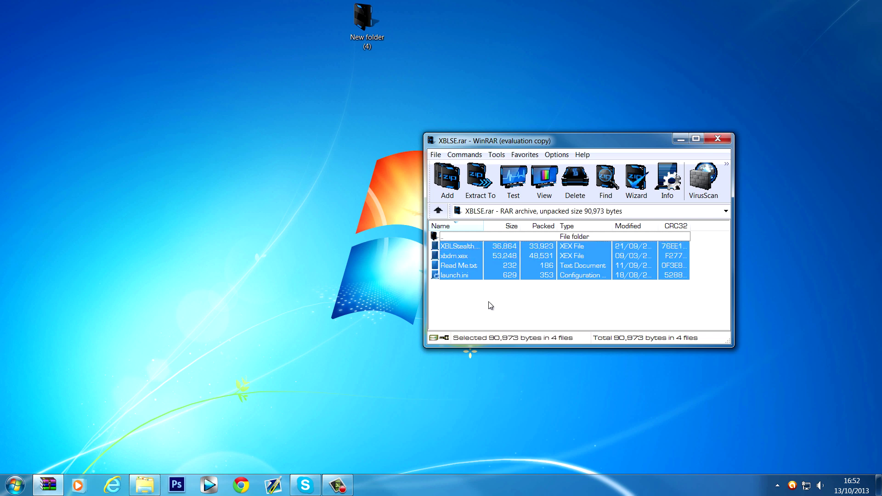
left_click_drag(495, 144, 661, 142)
left_click_drag(663, 269, 390, 241)
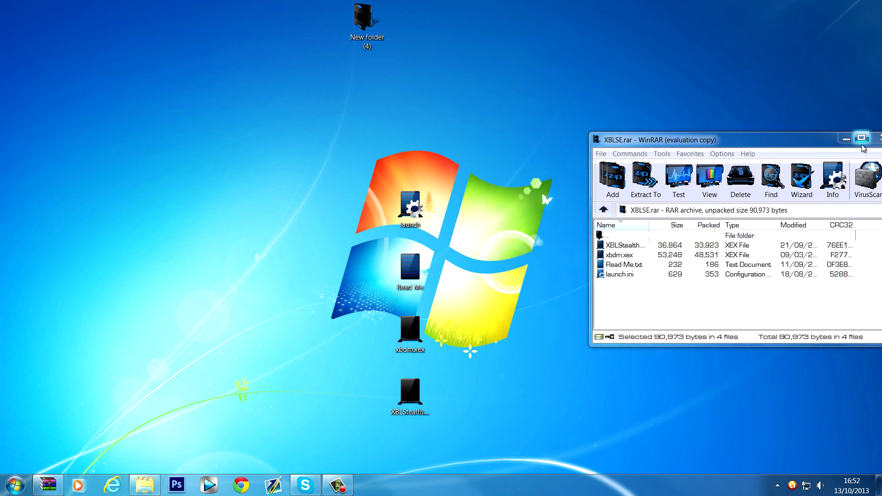
- Close WinRAR and open launch.ini in Notepad, scrolling down to its [Plugins] section
left_click(878, 138)
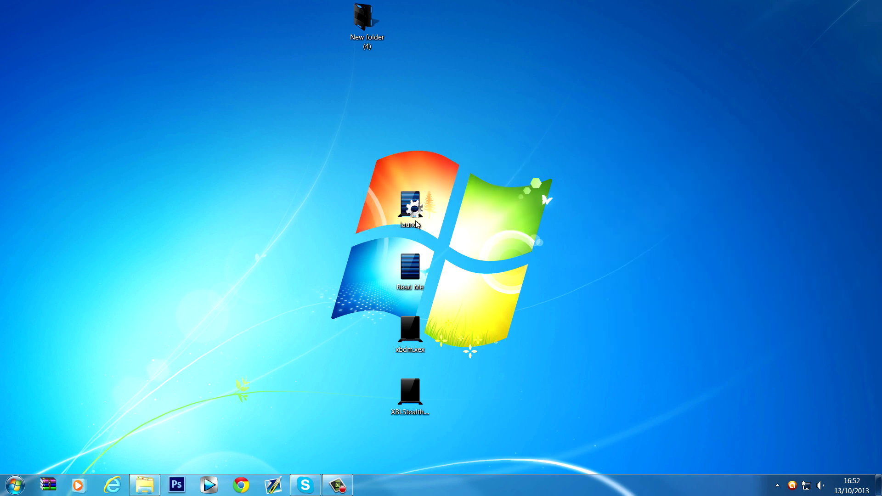
double_click(409, 213)
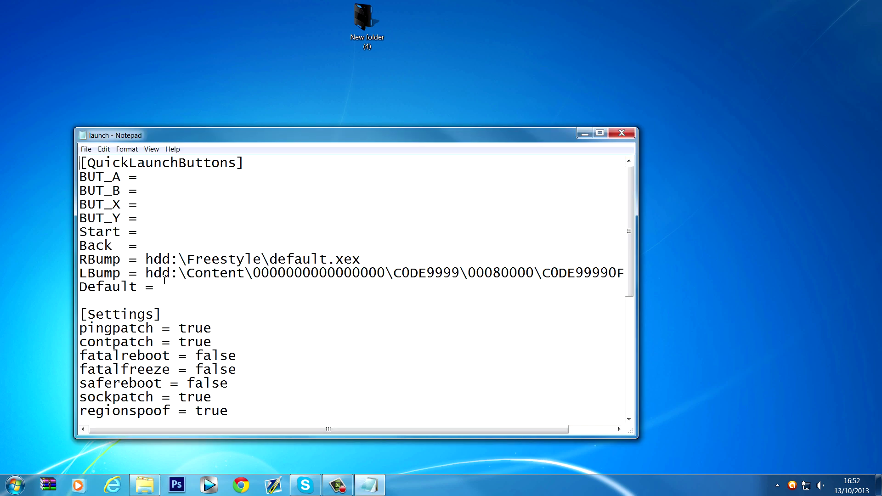
left_click_drag(401, 134, 423, 76)
scroll(398, 212, "down", 2)
scroll(398, 212, "down", 4)
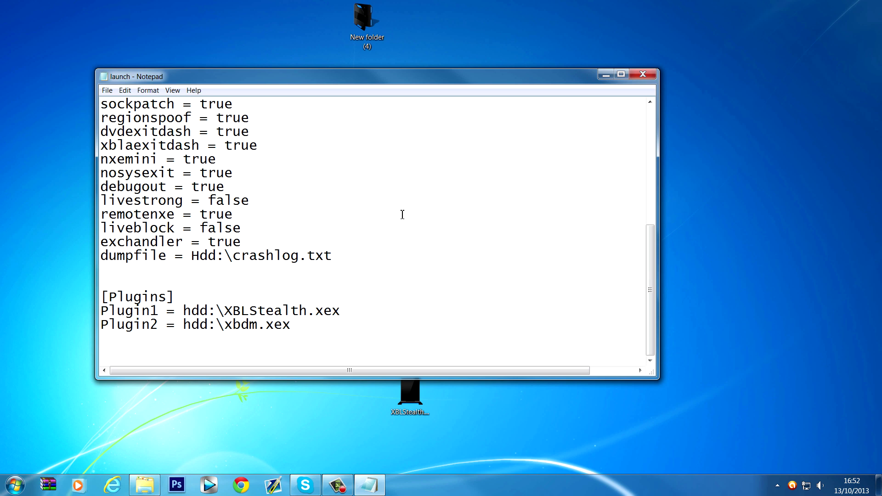
- Highlight the Plugin1 hdd:\XBLStealth.xex and Plugin2 hdd:\xbdm.xex paths, then close Notepad
left_click_drag(189, 314, 354, 311)
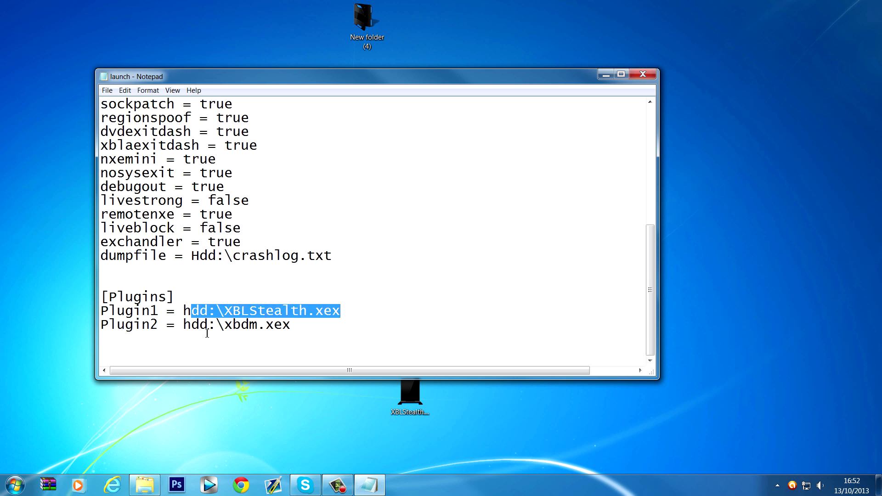
left_click_drag(183, 311, 340, 311)
left_click(183, 325)
left_click(341, 327, "shift")
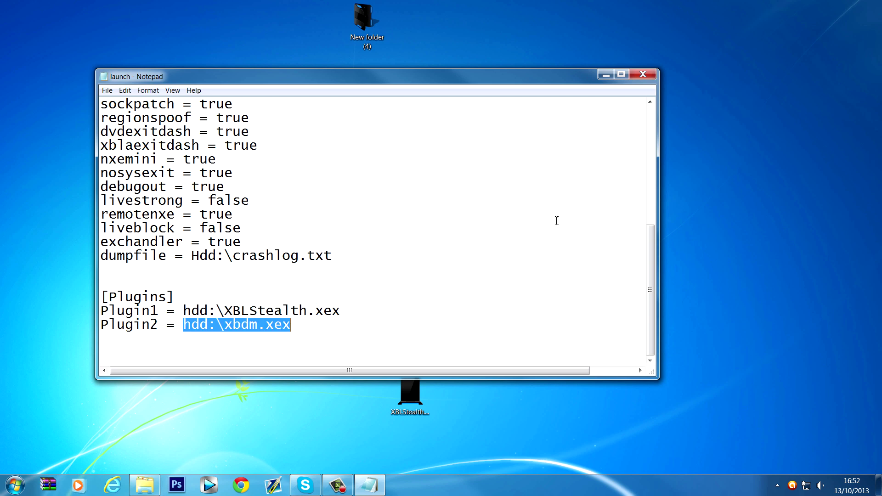
left_click(643, 76)
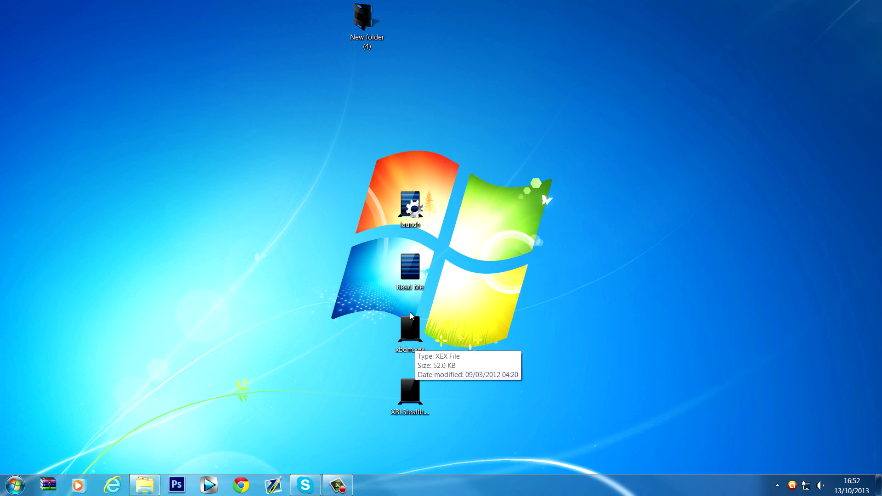
- Delete the extracted Read Me file from the desktop
left_click_drag(411, 270, 282, 270)
key("Delete")
key("Return")
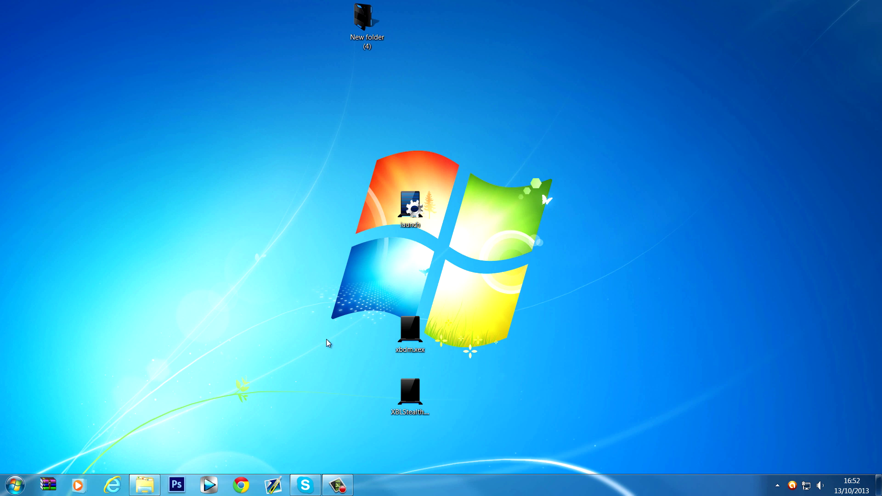
- Group xbdm.xex and XBLStealth.xex beside launch on the desktop, then open and close Start
left_click_drag(410, 330, 365, 220)
left_click_drag(337, 266, 398, 169)
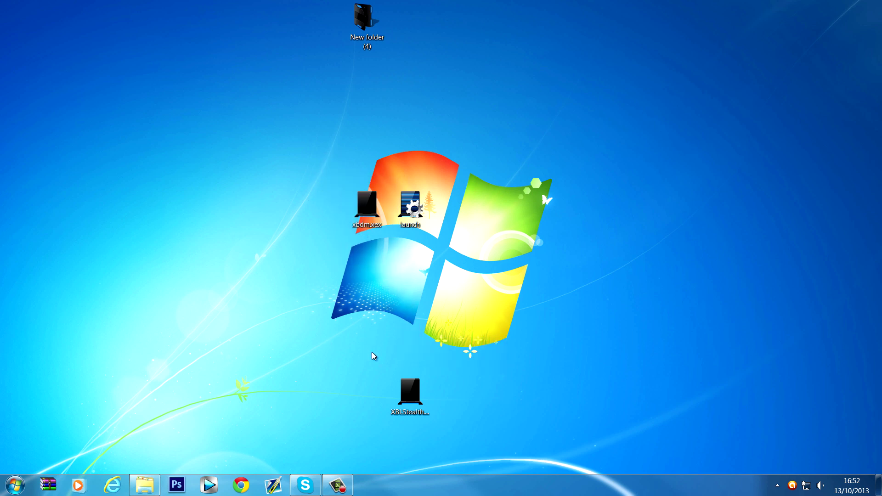
left_click_drag(411, 398, 377, 298)
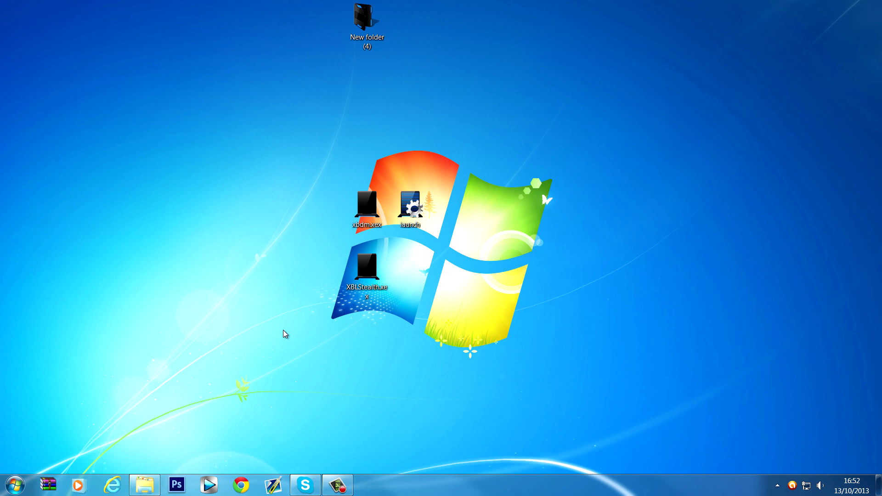
left_click_drag(246, 372, 576, 166)
left_click(15, 485)
left_click(418, 432)
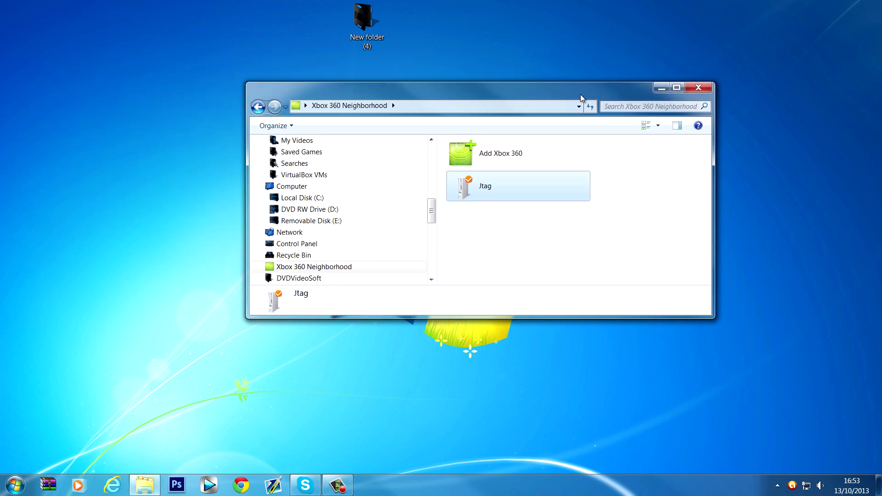
- Open the Jtag console's volumes in Xbox 360 Neighborhood and move the window aside
left_click_drag(592, 88, 401, 146)
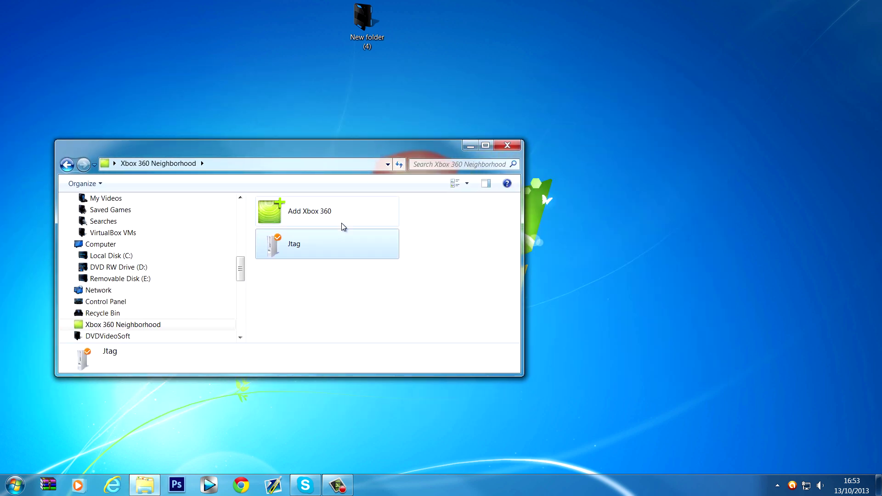
double_click(339, 242)
left_click_drag(342, 151, 258, 110)
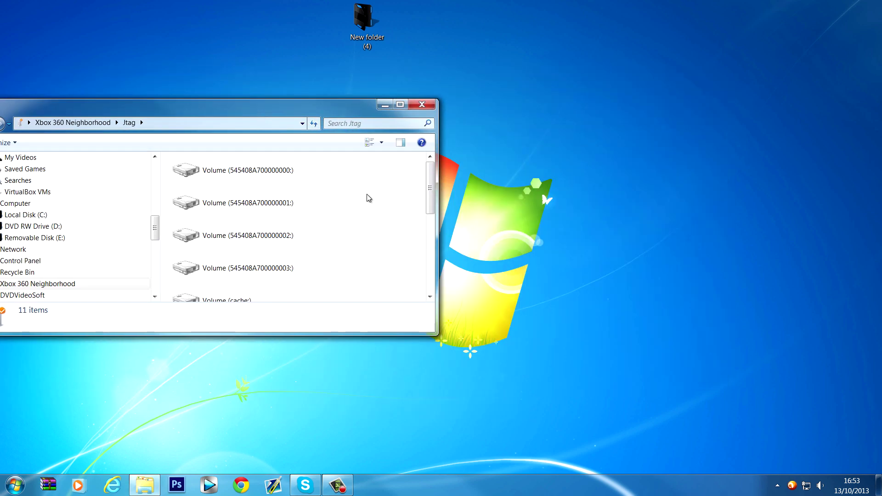
scroll(405, 199, "down", 5)
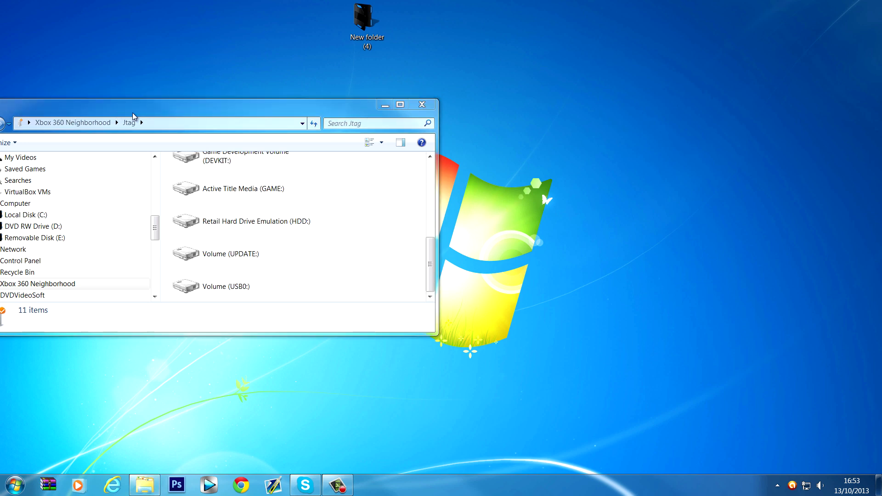
left_click(164, 104)
left_click_drag(164, 104, 378, 310)
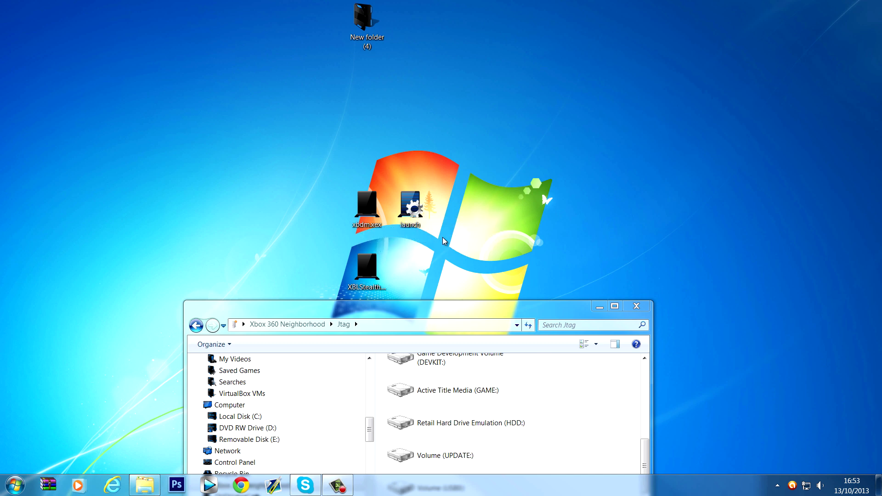
- Regroup launch, xbdm.xex and XBLStealth on the desktop and select all three
left_click_drag(410, 208, 652, 84)
left_click_drag(436, 174, 317, 322)
left_click_drag(379, 234, 466, 173)
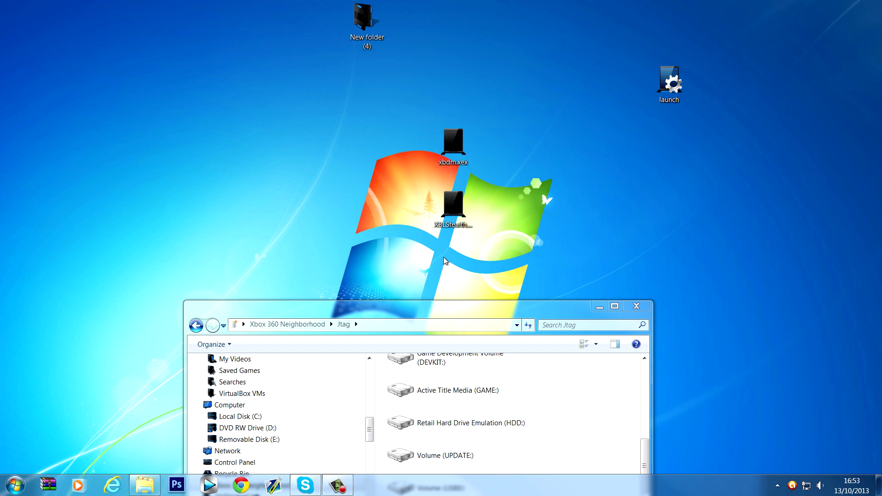
left_click_drag(452, 315, 409, 270)
left_click_drag(672, 85, 500, 209)
left_click_drag(414, 216, 582, 118)
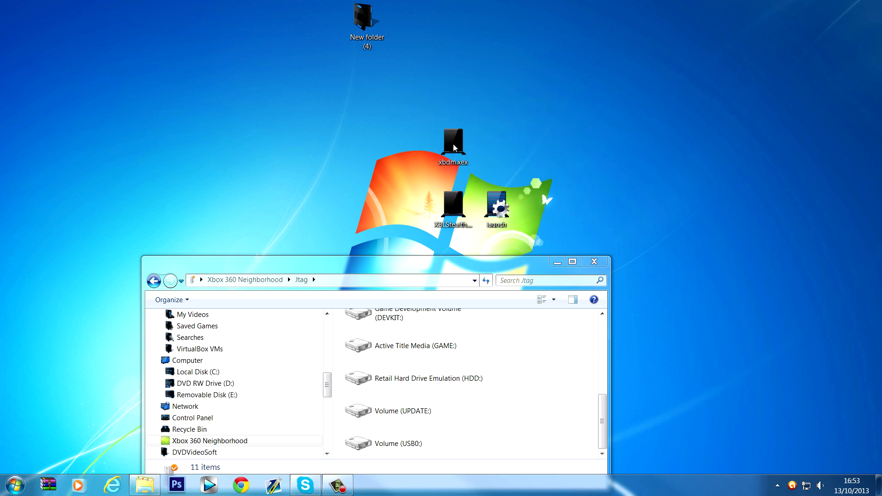
- Copy the three selected files into the Retail Hard Drive Emulation (HDD:) volume
left_click(432, 269)
left_click_drag(414, 264, 485, 263)
double_click(386, 251)
left_click_drag(454, 146, 585, 366)
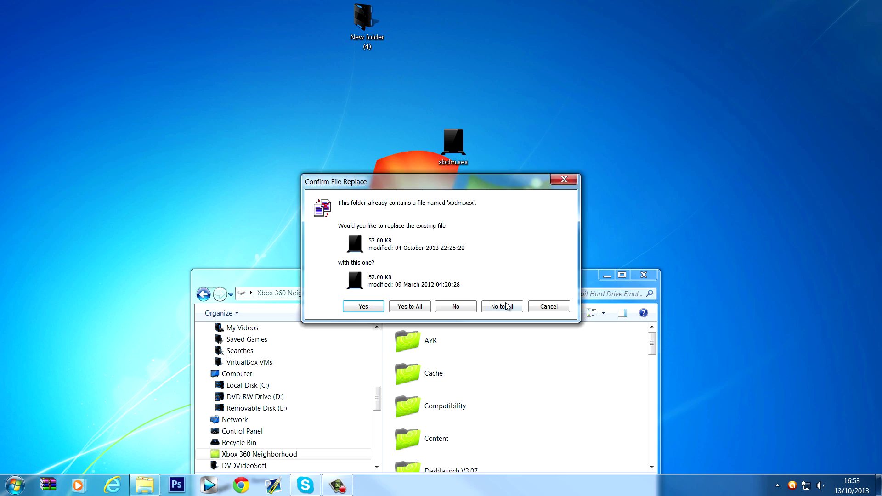
- Choose Yes to All to overwrite the existing HDD: files, then bring the window onscreen
left_click(403, 308)
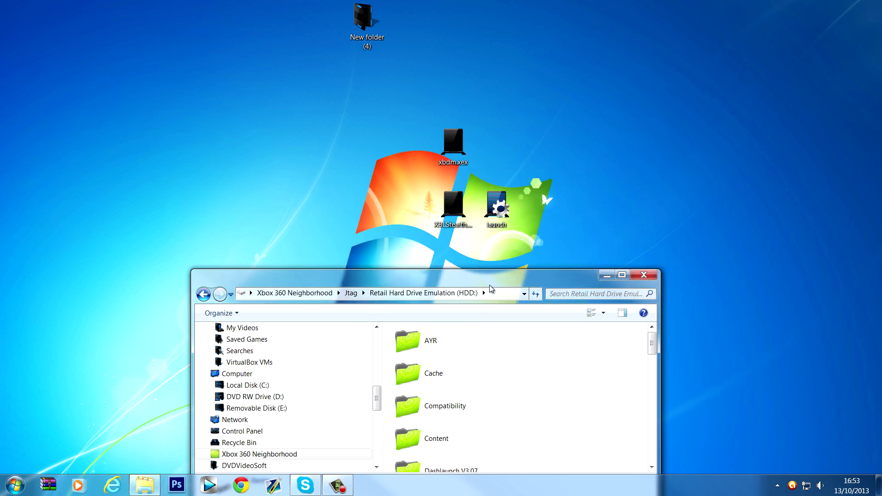
left_click_drag(499, 282, 423, 177)
mouse_move(577, 237)
left_mouse_down()
mouse_move(590, 360)
mouse_move(585, 236)
left_mouse_up()
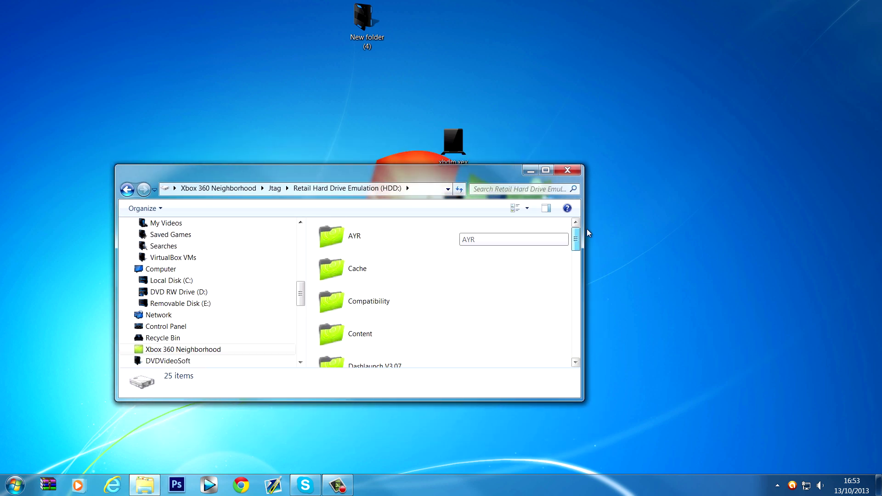
left_click_drag(473, 170, 735, 351)
left_click_drag(666, 353, 584, 106)
- Shorten the HDD folder window and settle it near the screen centre
left_click_drag(514, 99, 363, 259)
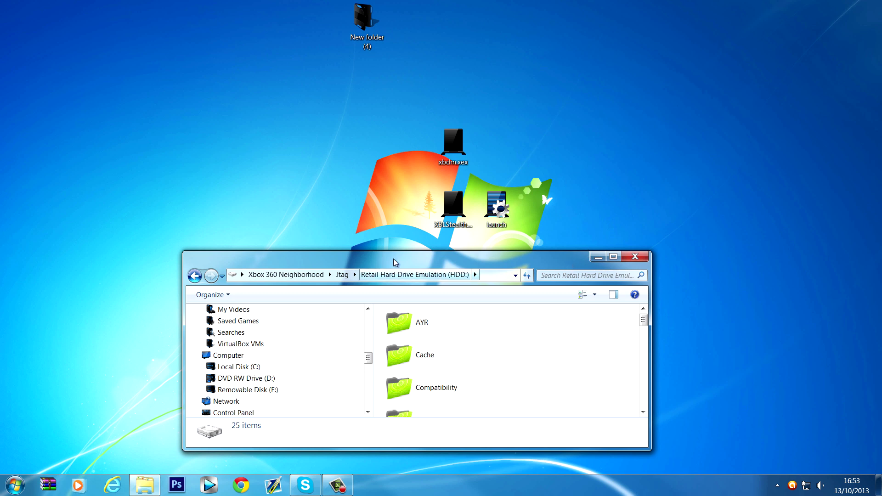
left_click_drag(273, 253, 229, 204)
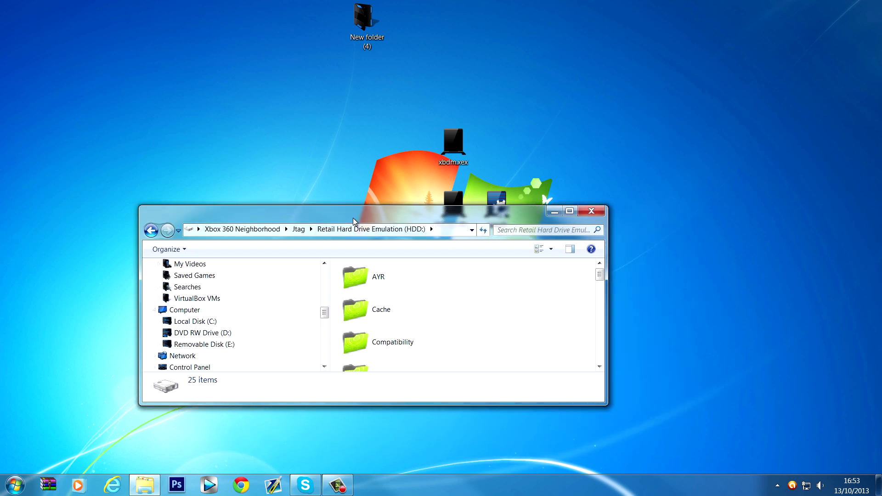
left_click_drag(353, 218, 452, 247)
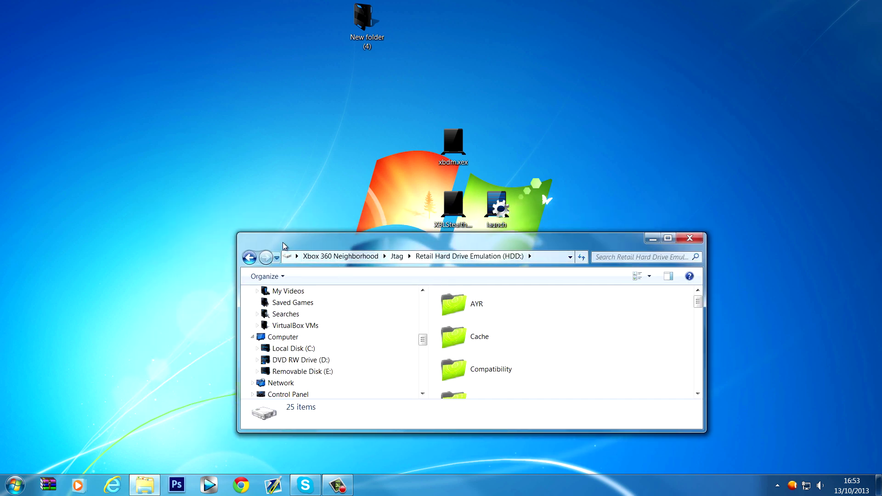
left_click_drag(283, 240, 253, 238)
left_click_drag(394, 245, 329, 215)
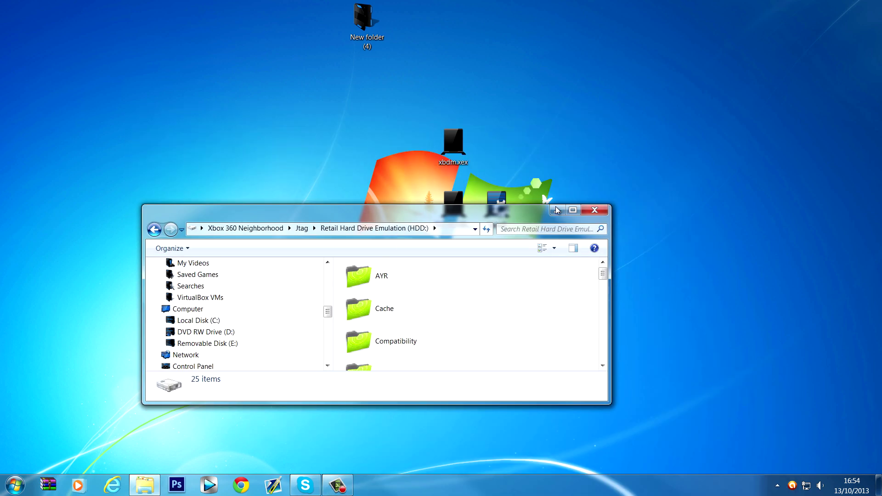
- Maximize the HDD folder and check the copied XBLStealth.xex and xbdm.xex files
left_click(572, 206)
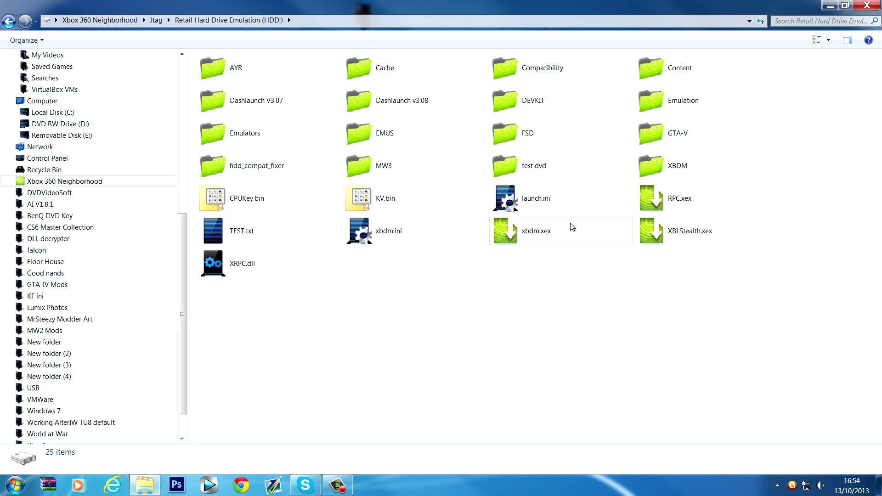
left_click(687, 232)
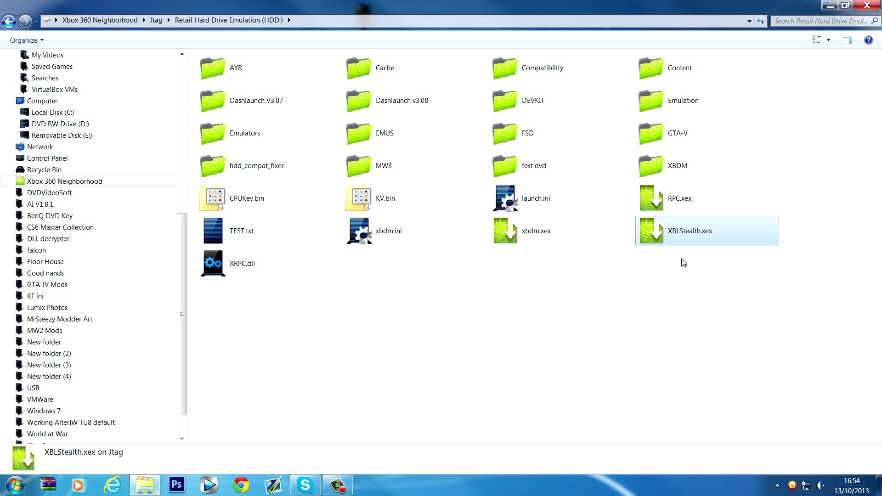
left_click(560, 237)
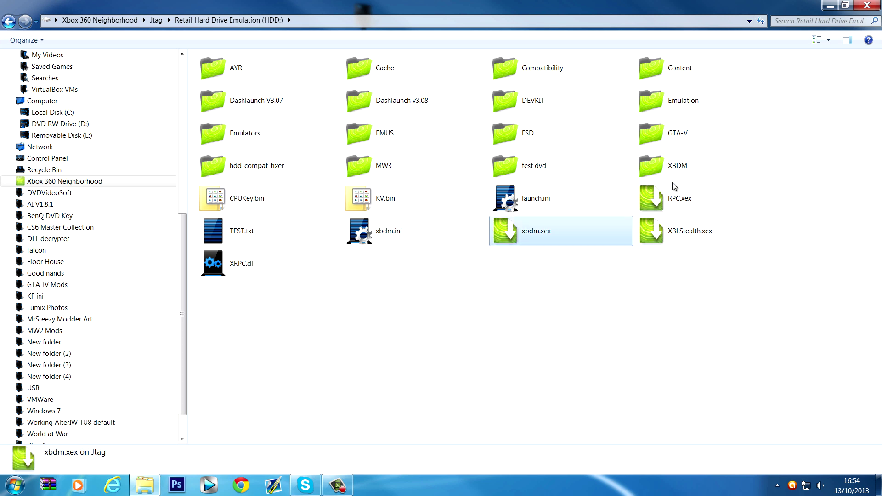
left_click(241, 409)
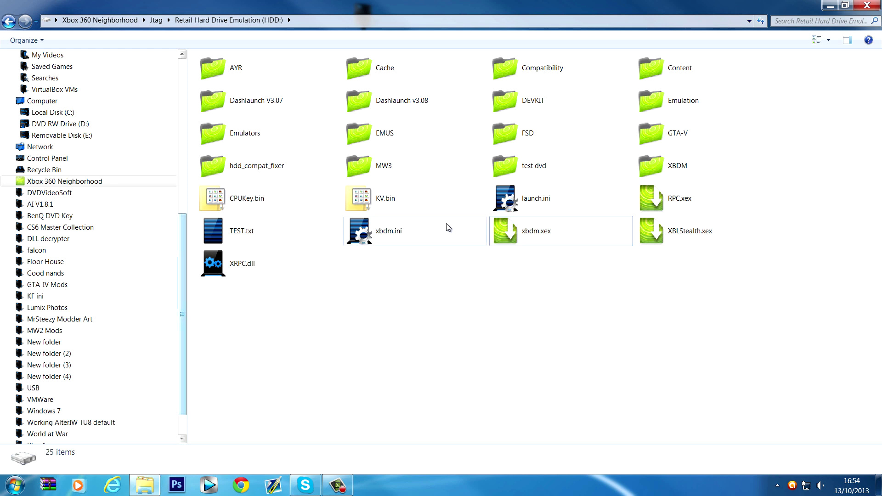
- Check CPUKey.bin and KV.bin in the HDD folder, then close the window
left_click(225, 210)
left_click(407, 207)
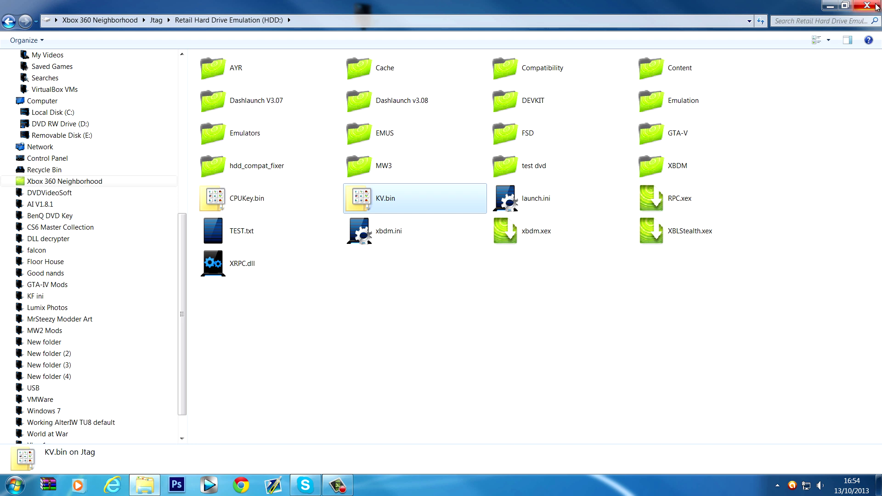
left_click(867, 57)
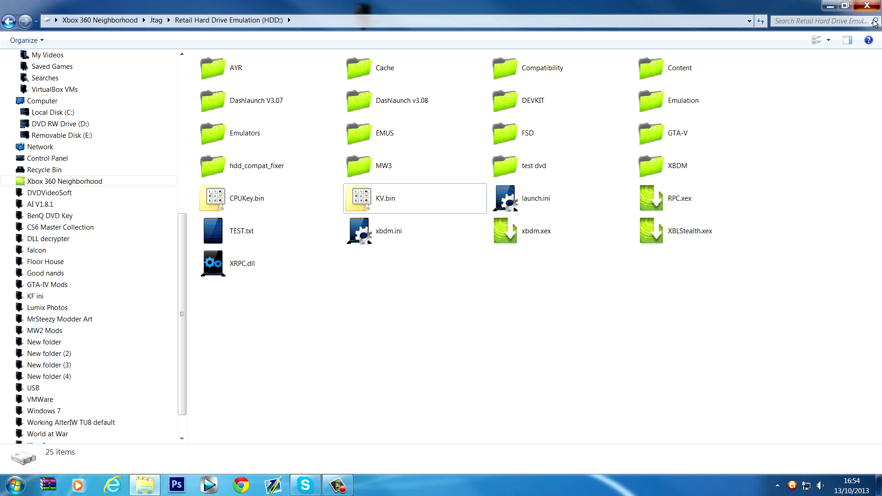
left_click(866, 5)
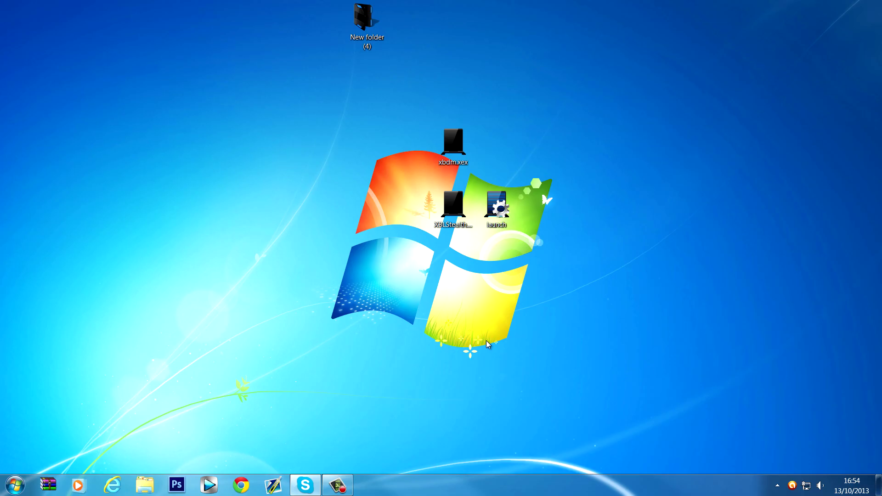